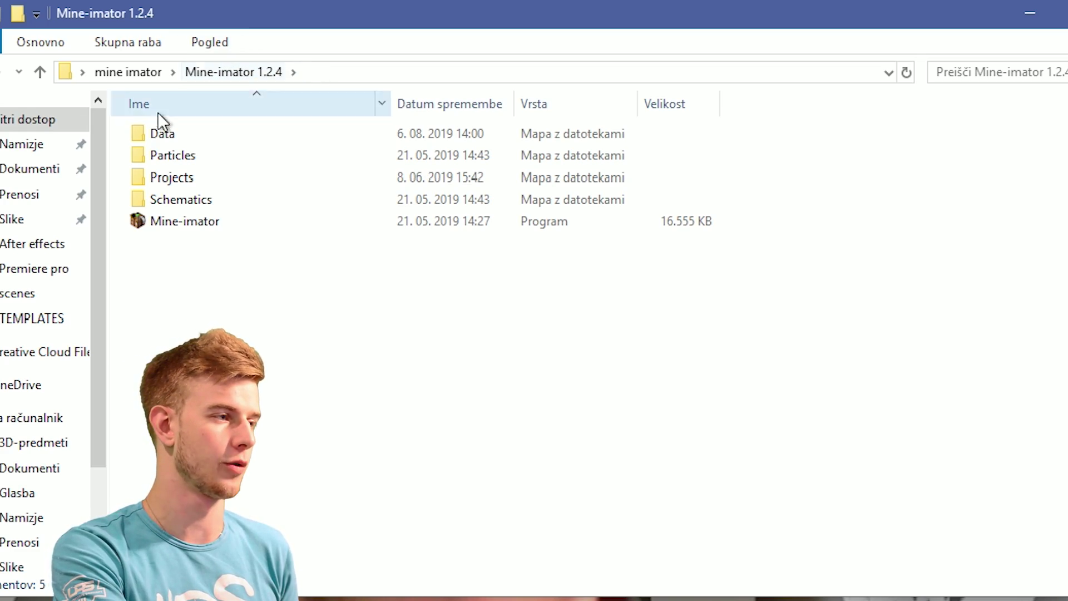
Step: In Mine-imator's Data\Minecraft folder, bring up the context menu for the 1.14.1 archive
{"action": "double_click", "coordinate": [196, 133]}
{"action": "double_click", "coordinate": [196, 134]}
{"action": "left_click", "coordinate": [162, 158]}
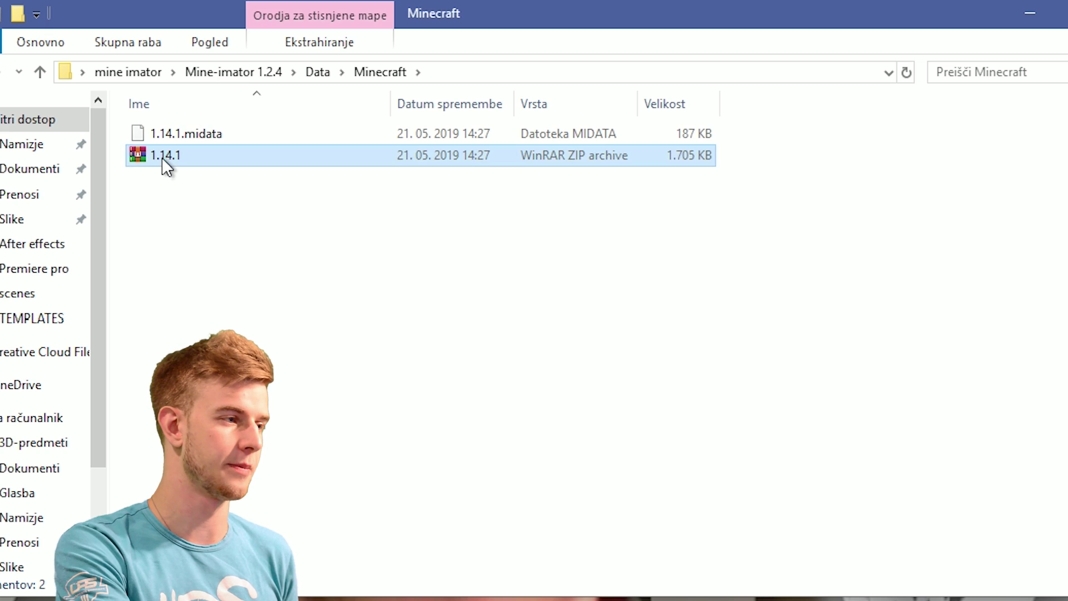
{"action": "right_click", "coordinate": [162, 158]}
Step: Open the 1.14.1 archive in WinRAR and browse to assets/minecraft/textures/item
{"action": "mouse_move", "coordinate": [496, 428]}
{"action": "left_click", "coordinate": [701, 497]}
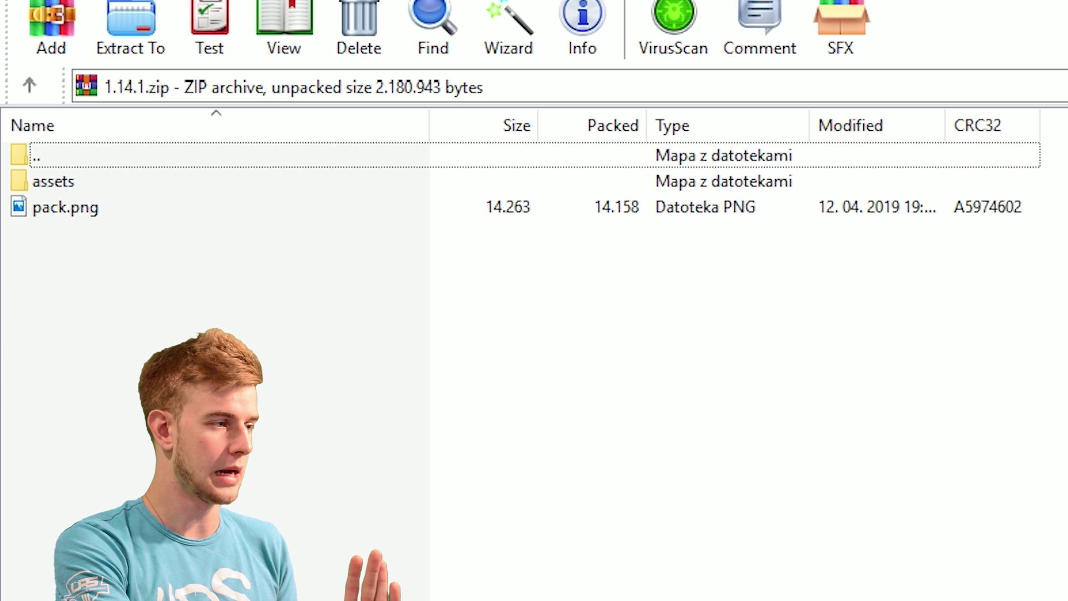
{"action": "double_click", "coordinate": [81, 181]}
{"action": "double_click", "coordinate": [63, 177]}
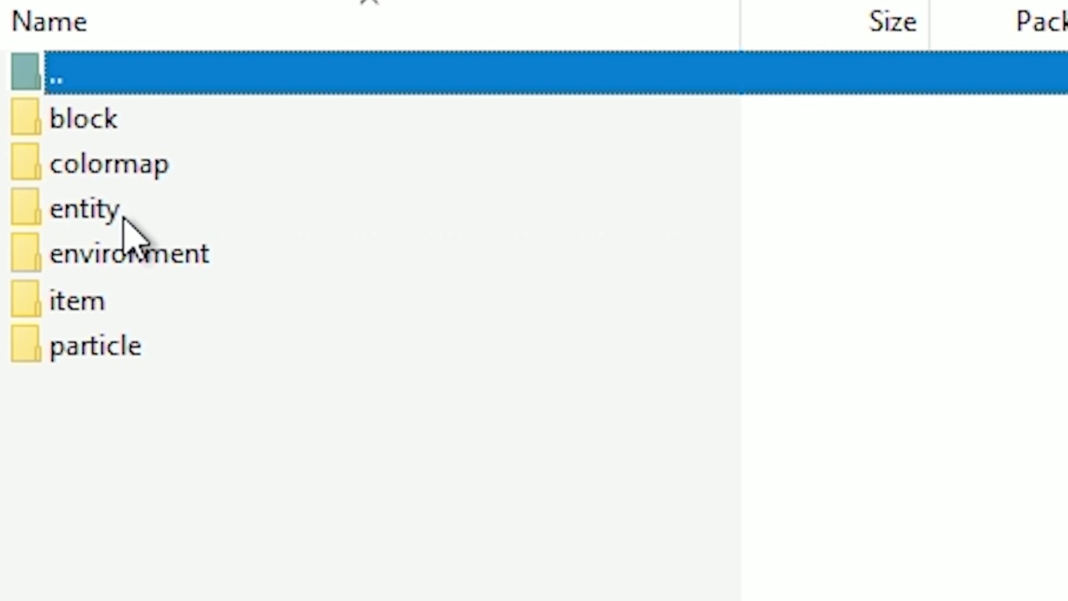
{"action": "double_click", "coordinate": [111, 300]}
Step: Jump to snowball.png and drag a copy onto the desktop
{"action": "left_click", "coordinate": [289, 311]}
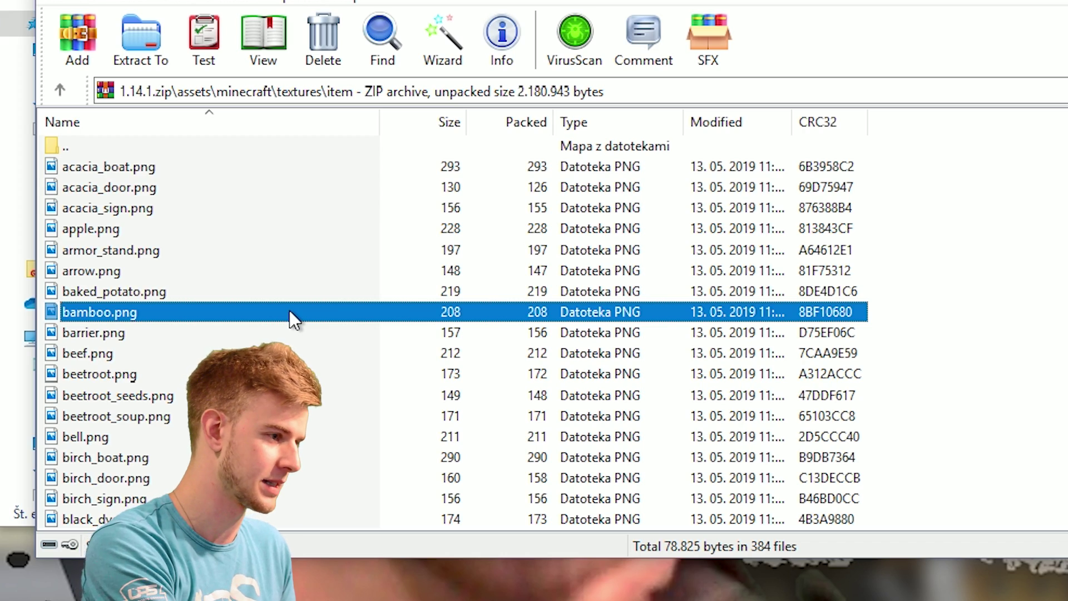
{"action": "type", "text": "sn"}
{"action": "left_click_drag", "start_coordinate": [125, 351], "coordinate": [657, 600]}
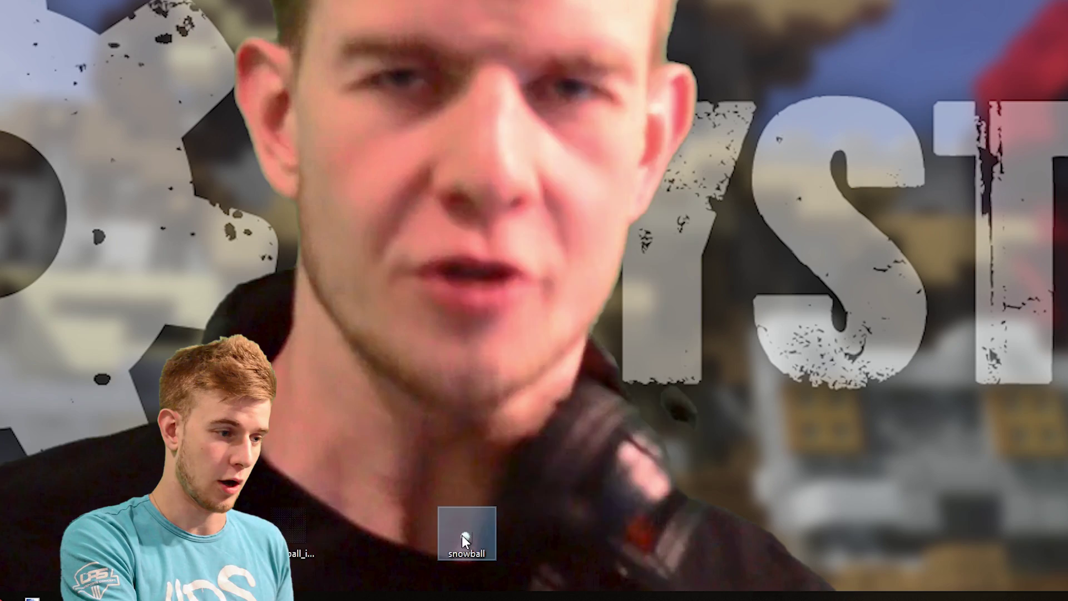
Step: Open the extracted snowball.png in paint.net
{"action": "right_click", "coordinate": [463, 534]}
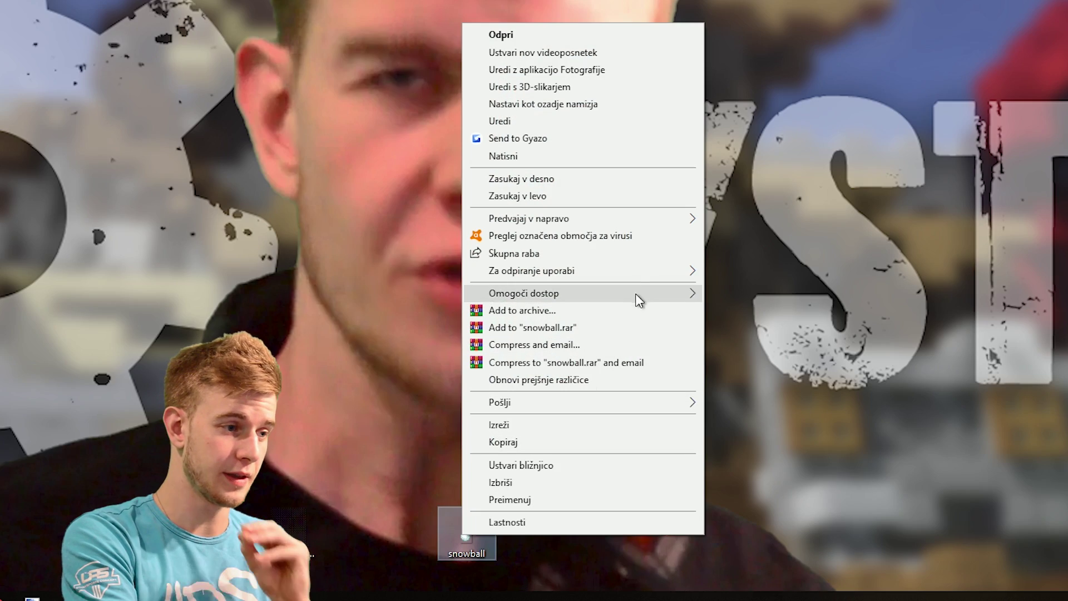
{"action": "mouse_move", "coordinate": [662, 270]}
{"action": "left_click", "coordinate": [740, 307]}
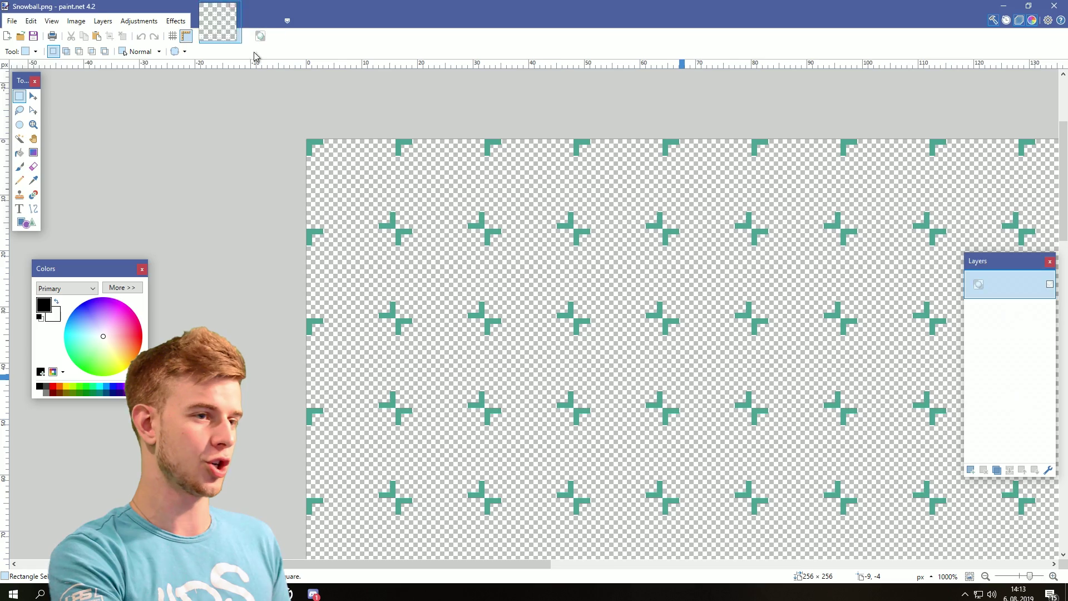
Step: Paste the snowball onto a new layer of the template and move a copy into the next cell
{"action": "left_click", "coordinate": [981, 471]}
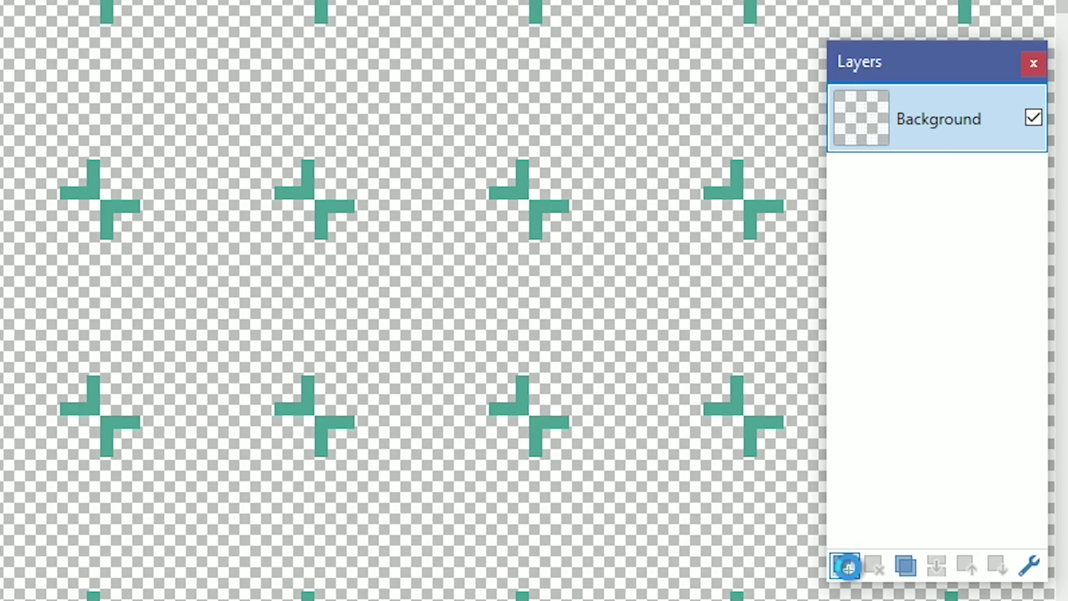
{"action": "key", "text": "ctrl+v"}
{"action": "scroll", "coordinate": [401, 207], "scroll_direction": "up", "scroll_amount": 1, "text": "ctrl"}
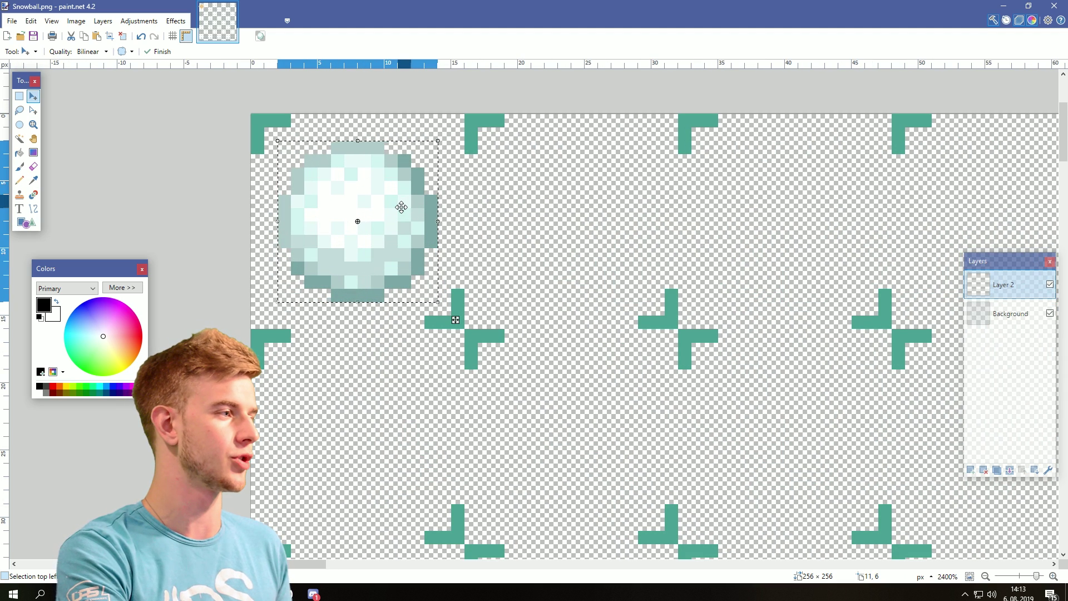
{"action": "mouse_move", "coordinate": [297, 188]}
{"action": "left_mouse_down"}
{"action": "mouse_move", "coordinate": [550, 191]}
{"action": "mouse_move", "coordinate": [534, 192]}
{"action": "left_mouse_up"}
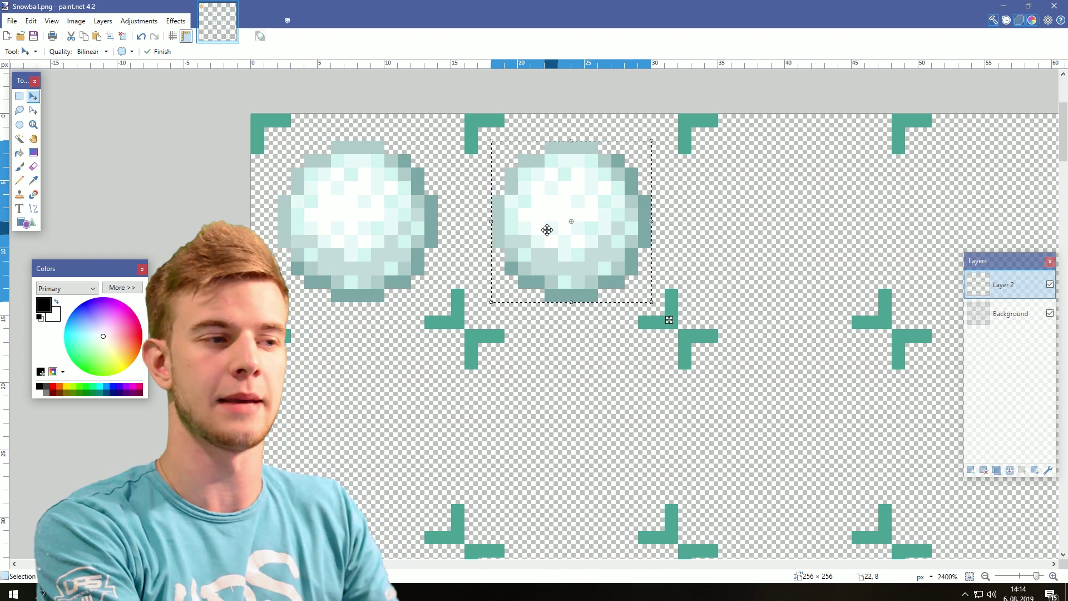
Step: Rectangle-select the second snowball's interior, cut it, and paste it as a movable piece
{"action": "key", "text": "ctrl+d"}
{"action": "key", "text": "s"}
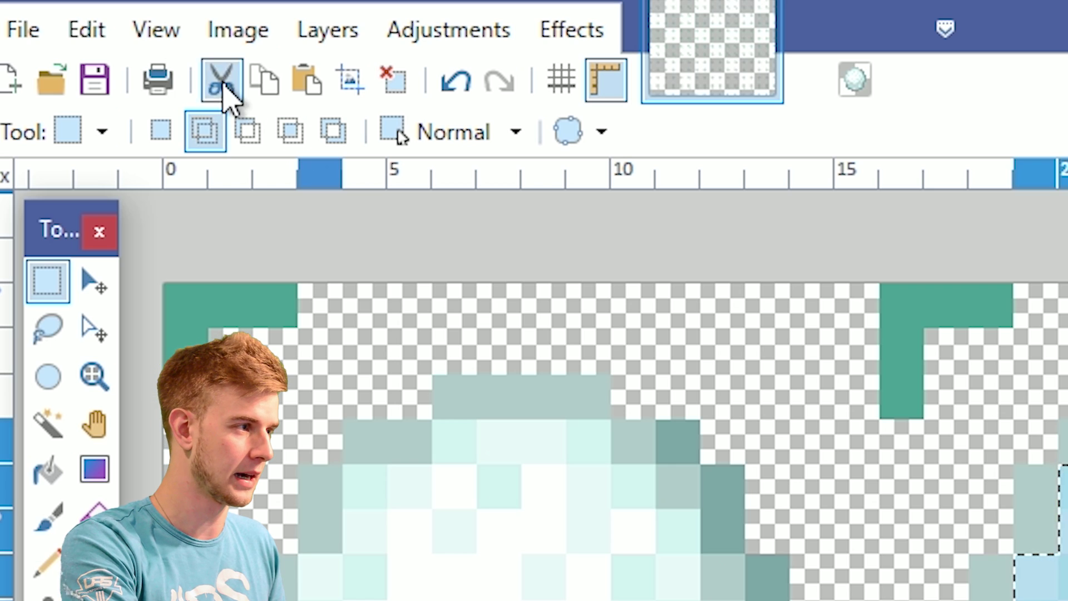
{"action": "left_click", "coordinate": [70, 36]}
{"action": "left_click", "coordinate": [97, 35]}
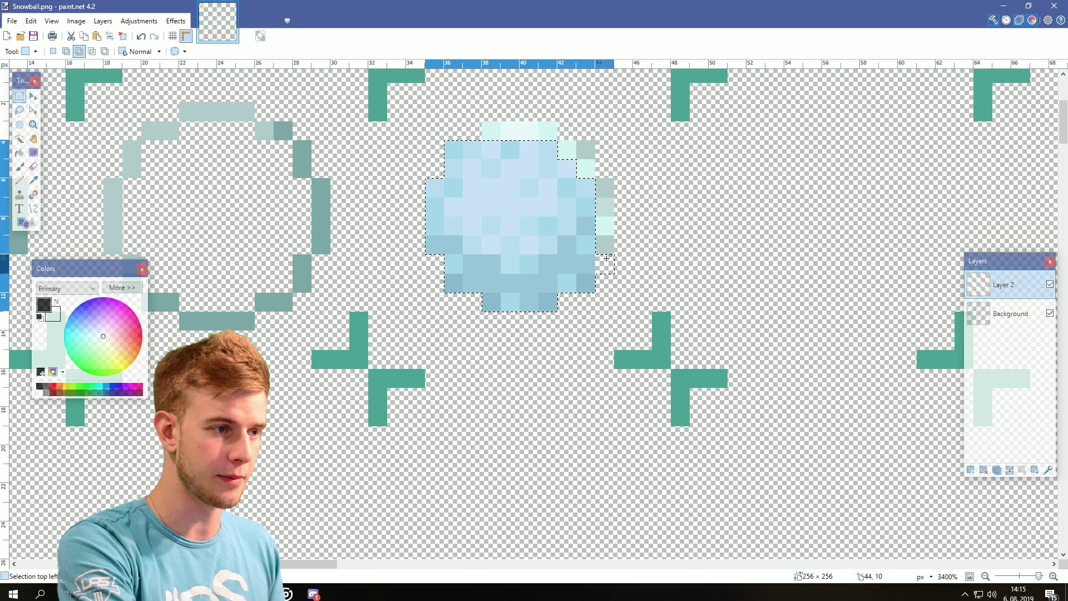
{"action": "scroll", "coordinate": [465, 293], "scroll_direction": "down", "scroll_amount": 2, "text": "ctrl"}
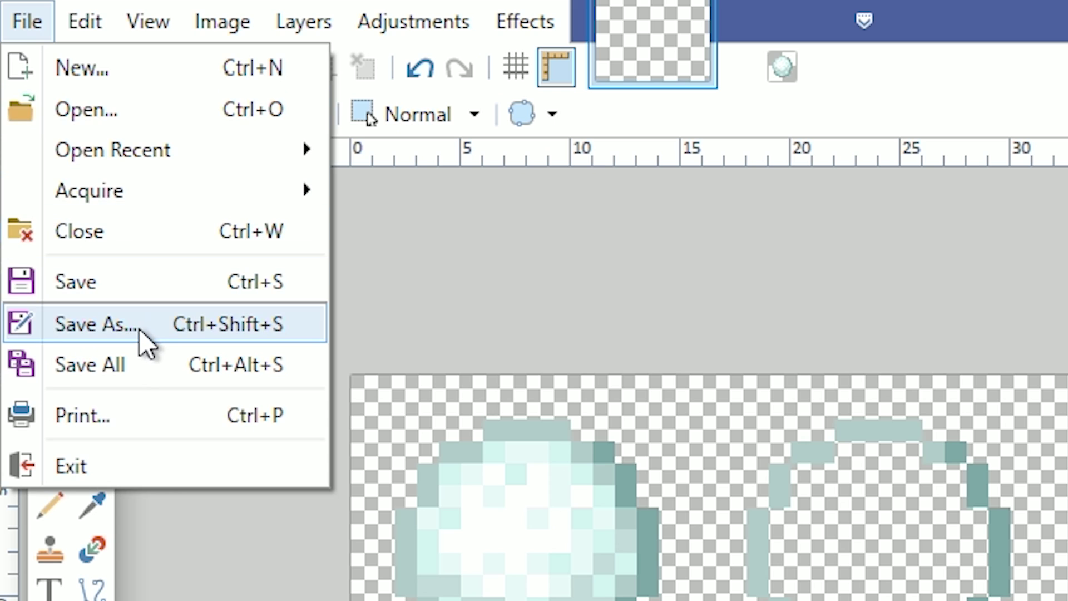
Step: Save the sheet as PNG 'Snowball_items', flattening for the save and then undoing the flatten
{"action": "left_click", "coordinate": [50, 120]}
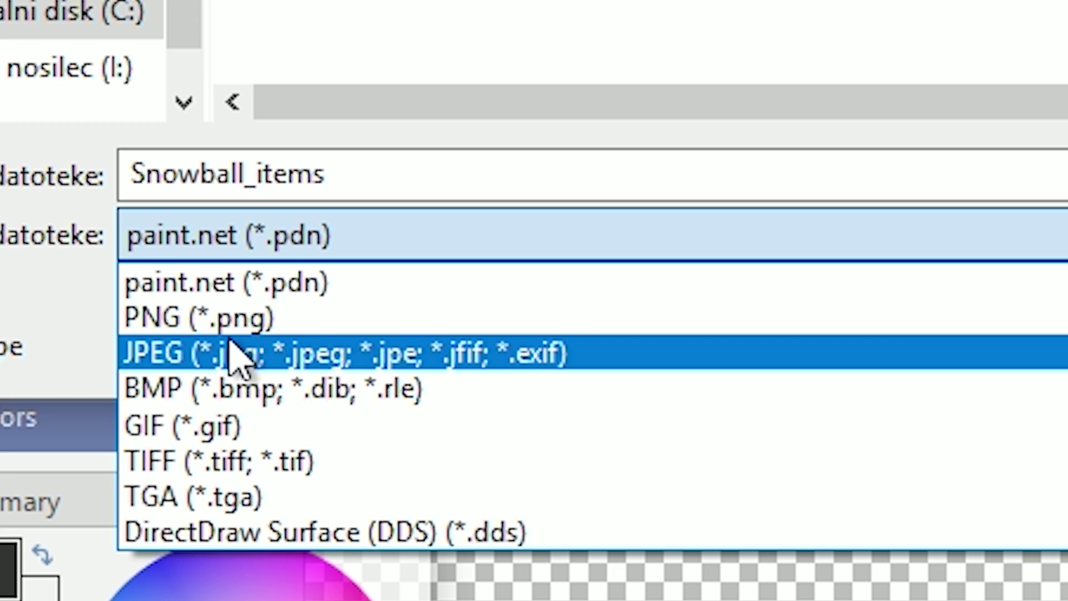
{"action": "left_click", "coordinate": [199, 317]}
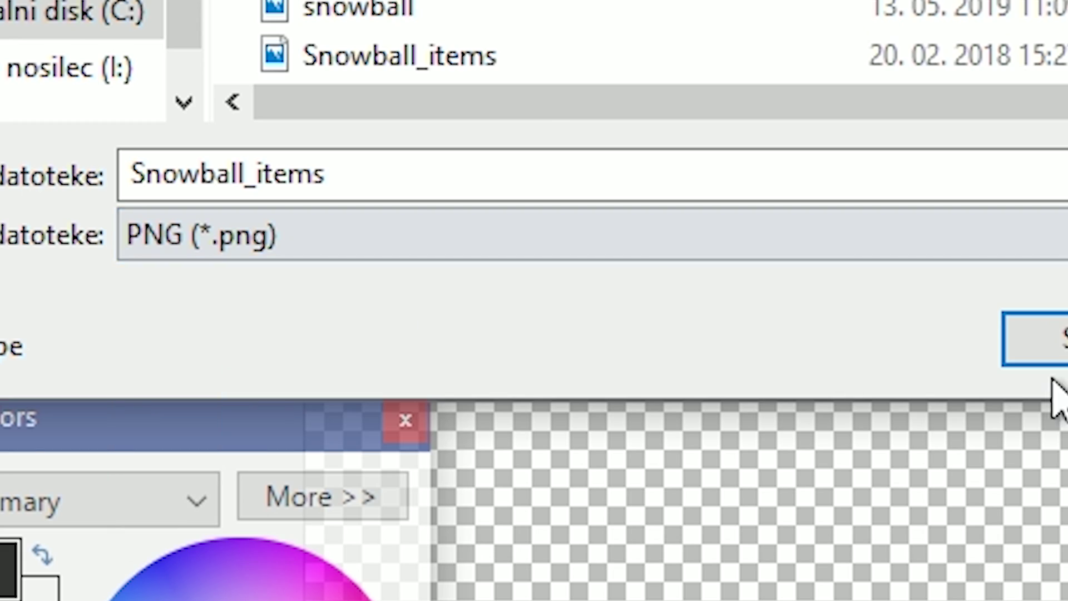
{"action": "left_click", "coordinate": [1054, 340]}
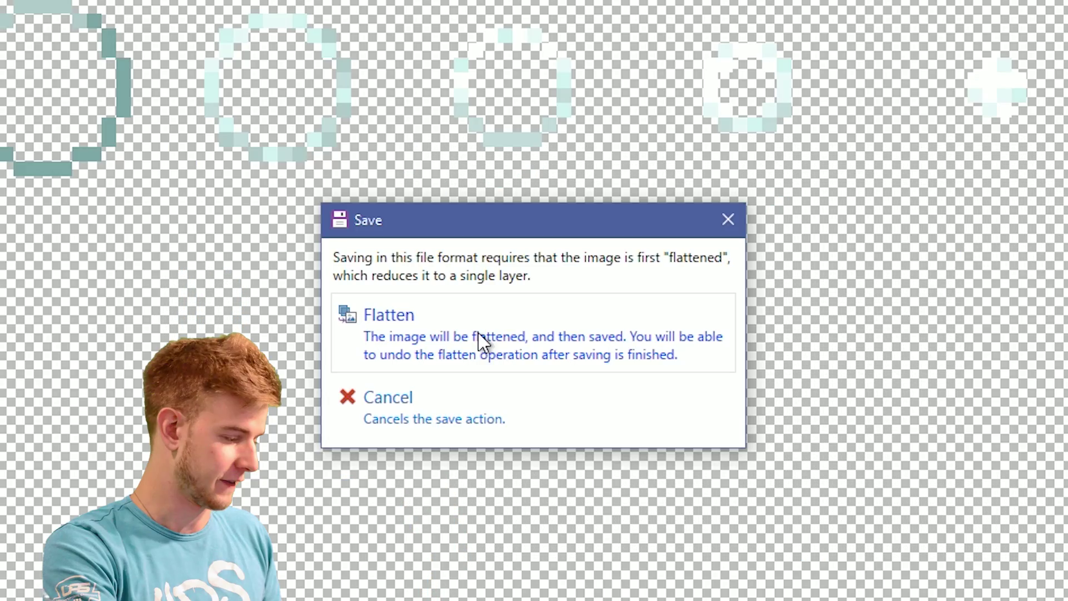
{"action": "left_click", "coordinate": [479, 333]}
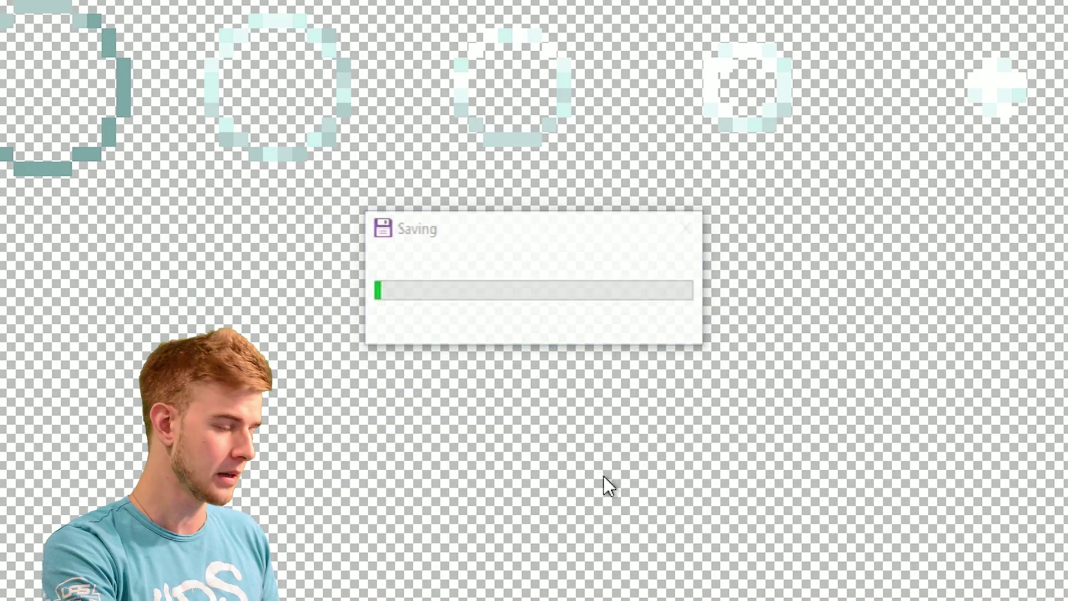
{"action": "key", "text": "ctrl+z"}
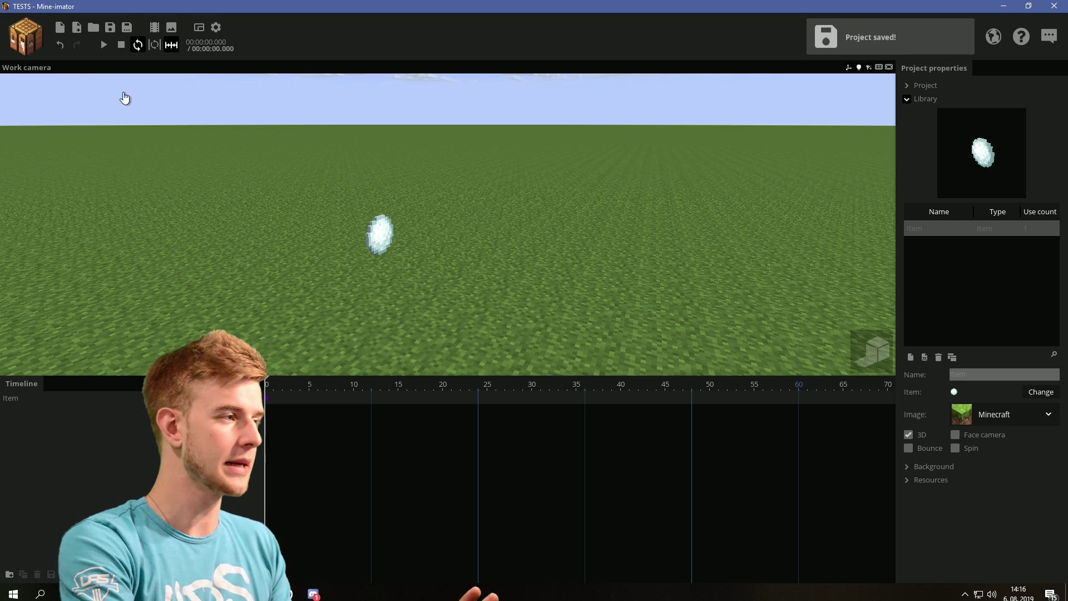
Step: Add an item object to the scene and set its Y position to -8
{"action": "left_click", "coordinate": [26, 36]}
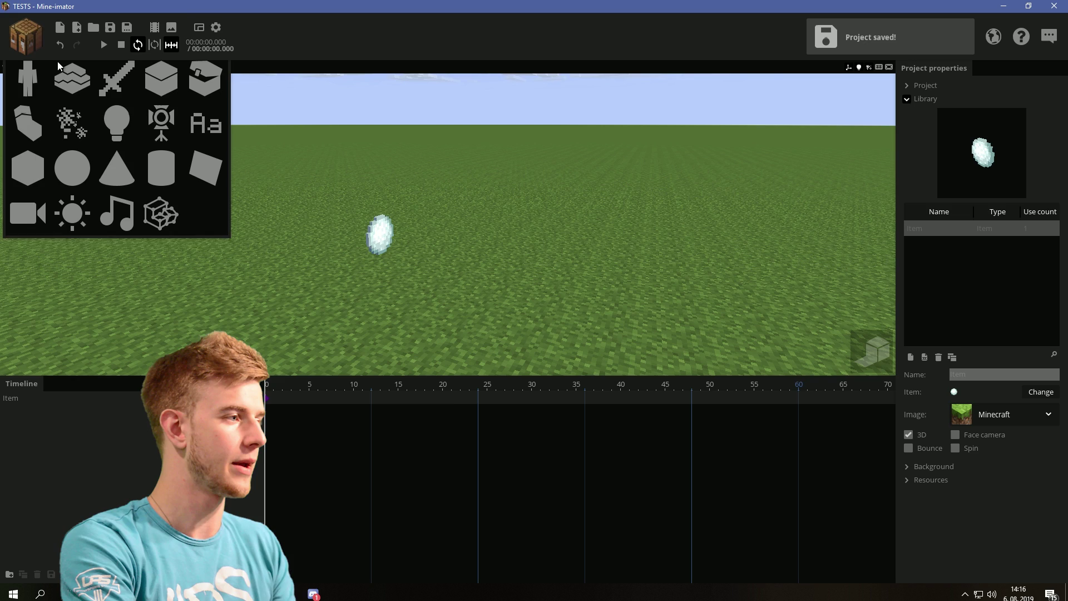
{"action": "left_click", "coordinate": [120, 95]}
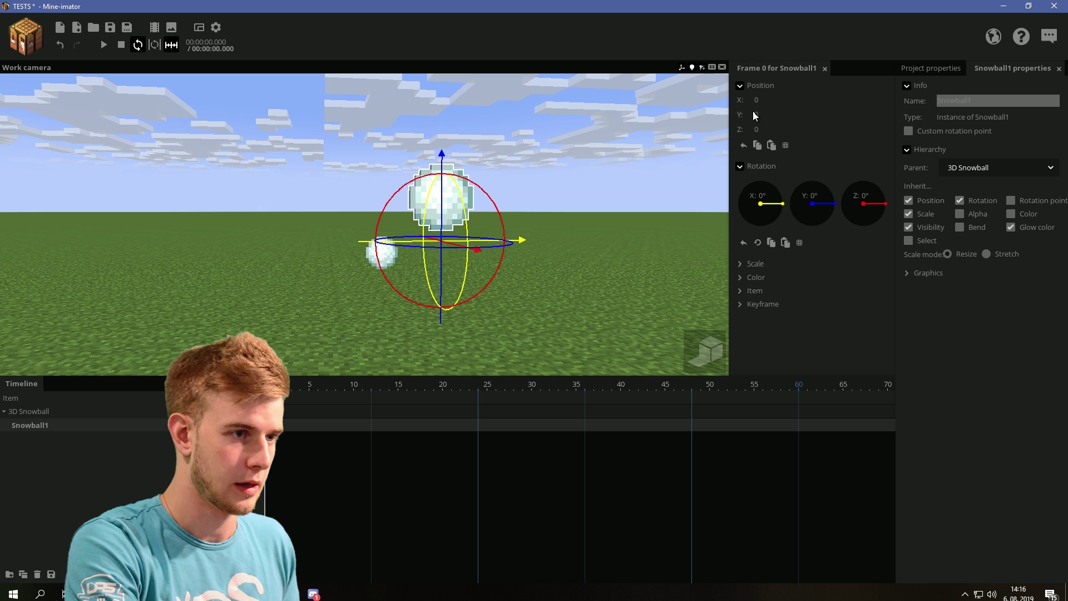
{"action": "left_click", "coordinate": [583, 300]}
{"action": "type", "text": "-8"}
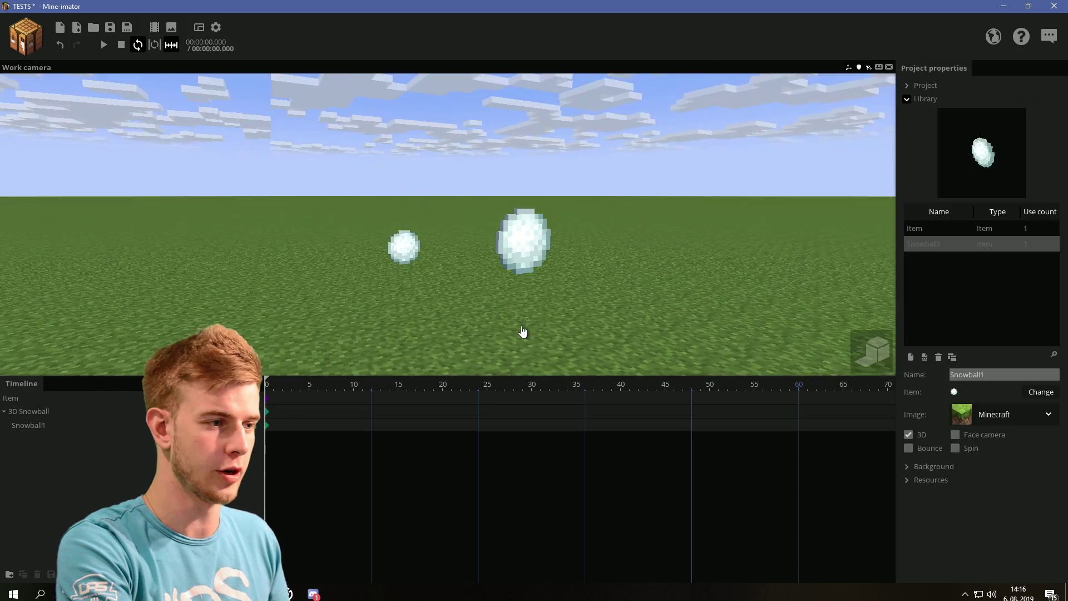
Step: Load Snowball_items as a 16×16 item sheet and show the ring as the item
{"action": "left_click", "coordinate": [995, 415]}
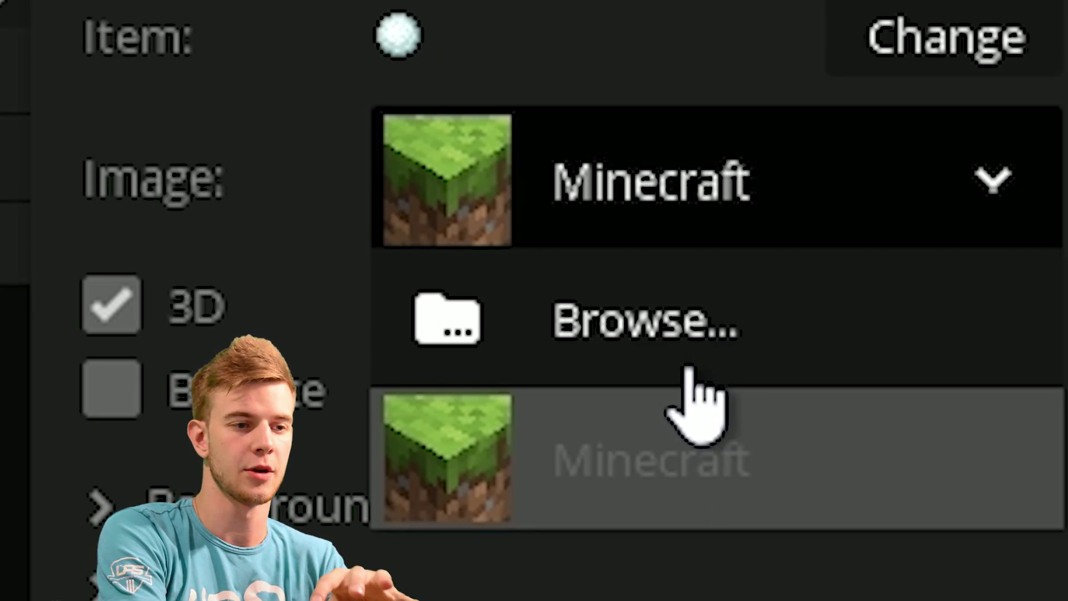
{"action": "left_click", "coordinate": [667, 328]}
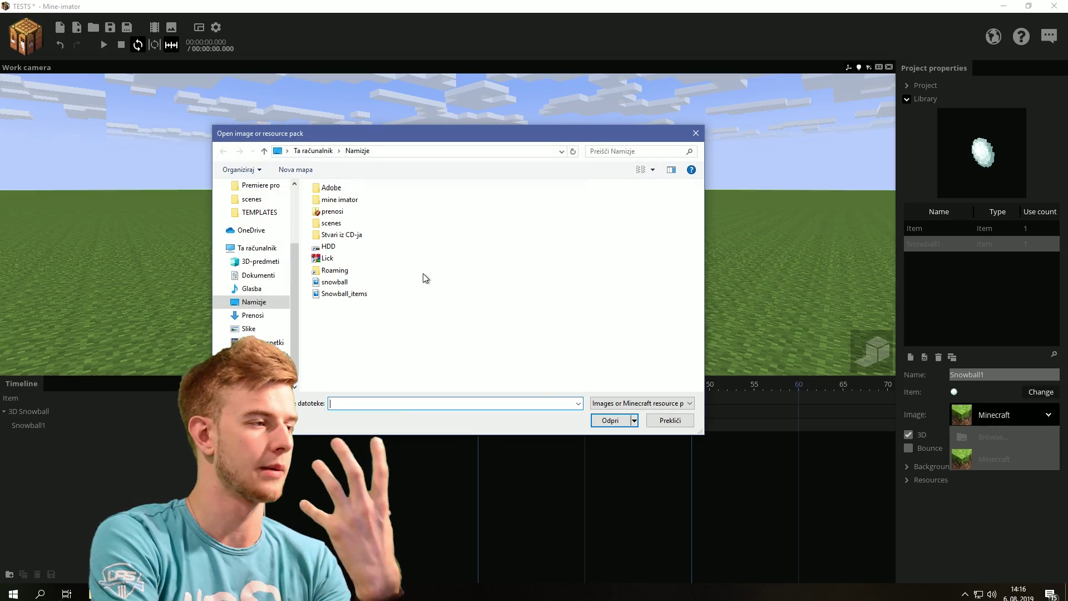
{"action": "double_click", "coordinate": [353, 296]}
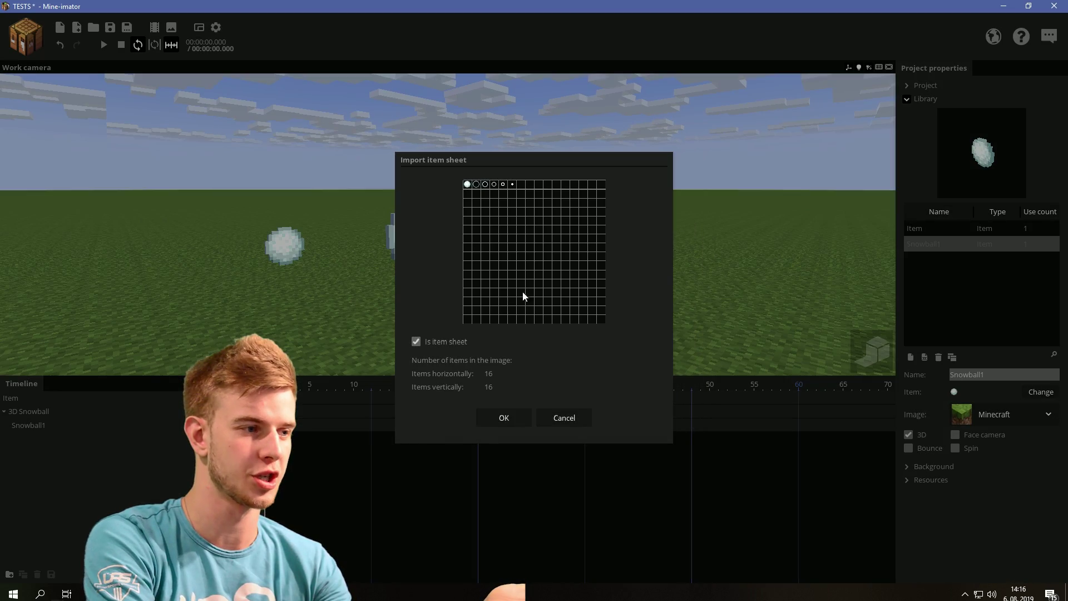
{"action": "left_click", "coordinate": [502, 420]}
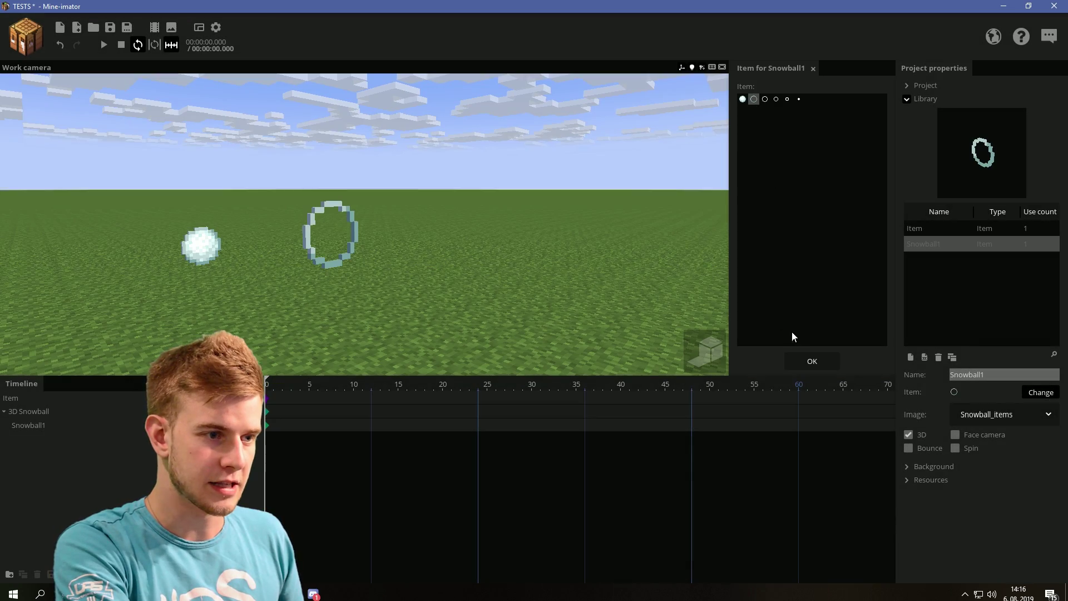
{"action": "left_click", "coordinate": [812, 361]}
{"action": "right_click_drag", "start_coordinate": [544, 291], "coordinate": [560, 266]}
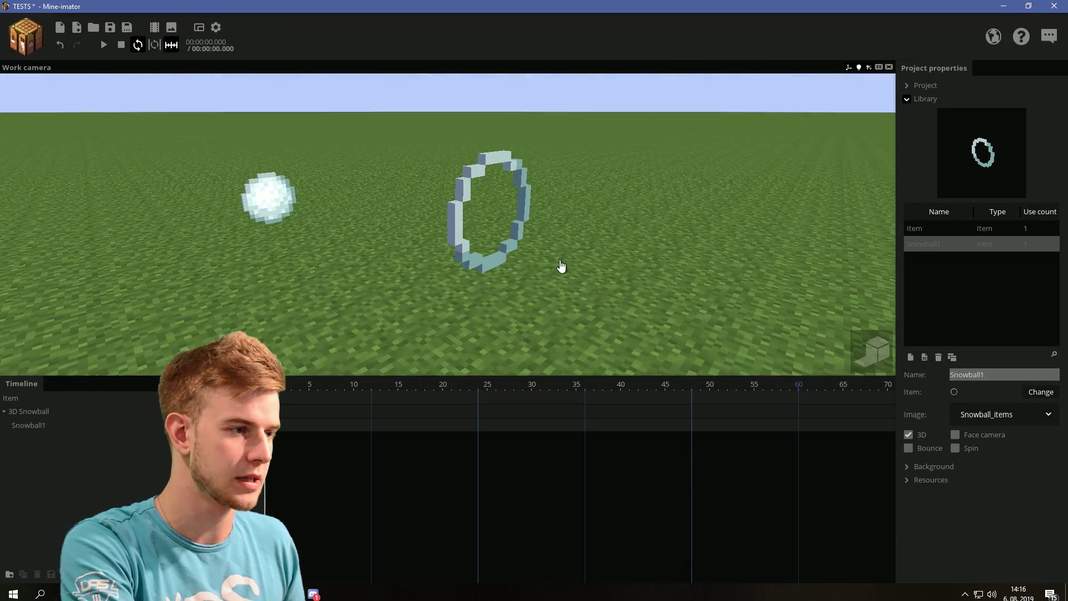
Step: Create another item using the Snowball_items sheet and pick its ring frame
{"action": "left_click", "coordinate": [77, 28]}
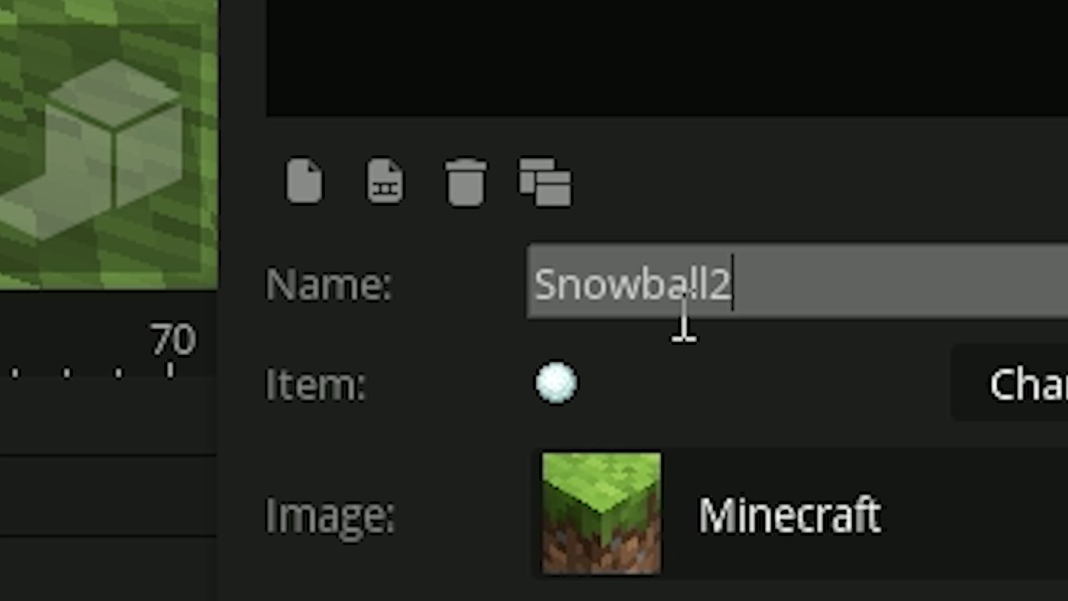
{"action": "left_click", "coordinate": [790, 514]}
{"action": "left_click", "coordinate": [682, 448]}
{"action": "left_click", "coordinate": [1029, 384]}
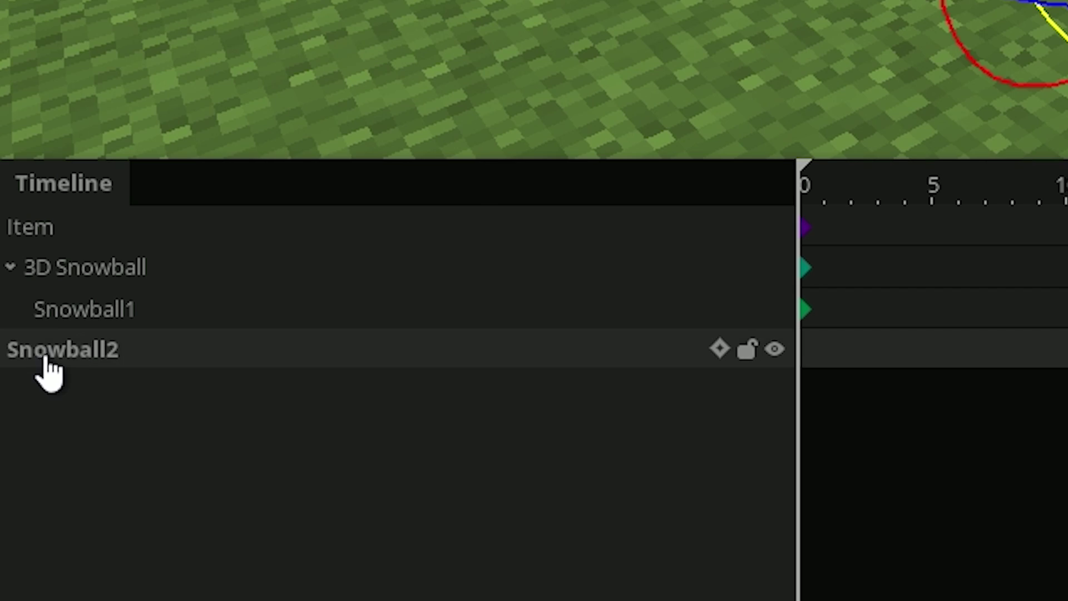
Step: Parent Snowball2 and Snowball4 under 3D Snowball and save the project
{"action": "left_click_drag", "start_coordinate": [42, 370], "coordinate": [142, 270]}
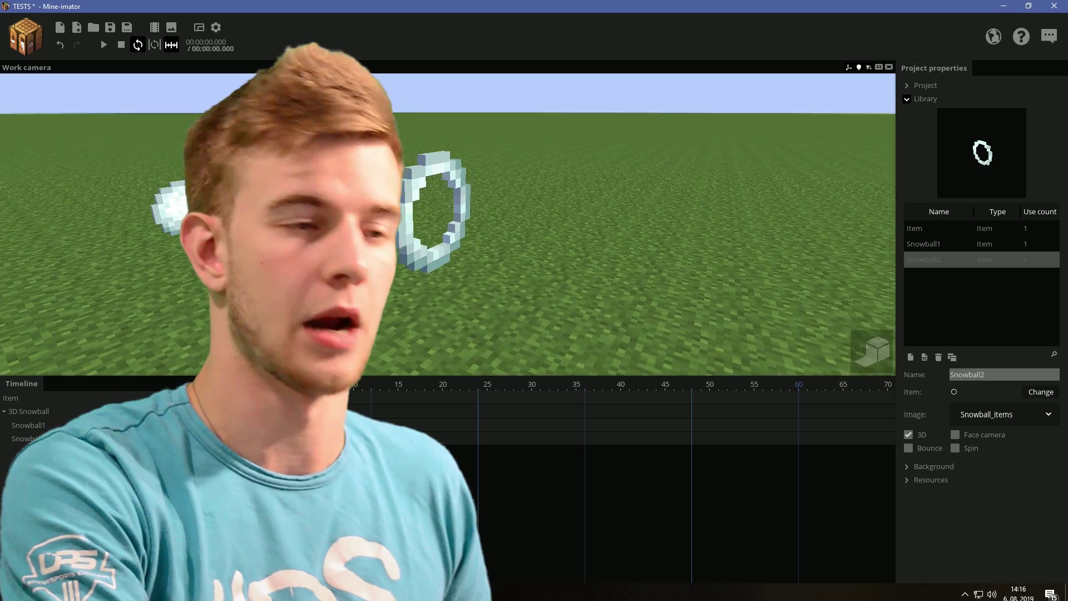
{"action": "key", "text": "ctrl+s"}
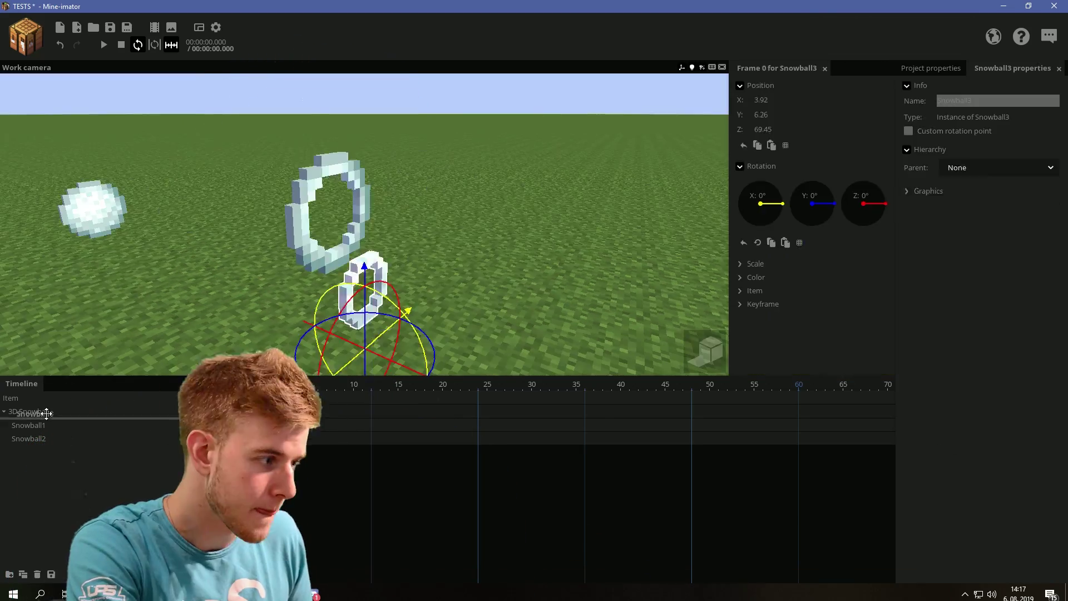
{"action": "left_click_drag", "start_coordinate": [43, 412], "coordinate": [47, 416]}
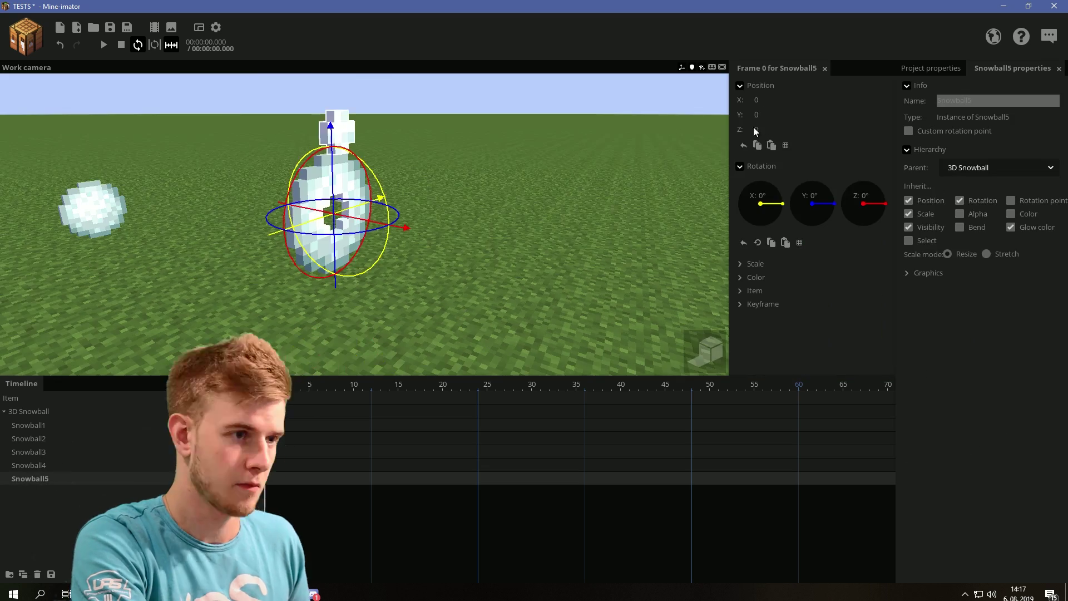
Step: Select the ring layers and raise Snowball2's Z scale to 16
{"action": "left_click", "coordinate": [502, 243]}
{"action": "key", "text": "ctrl+s"}
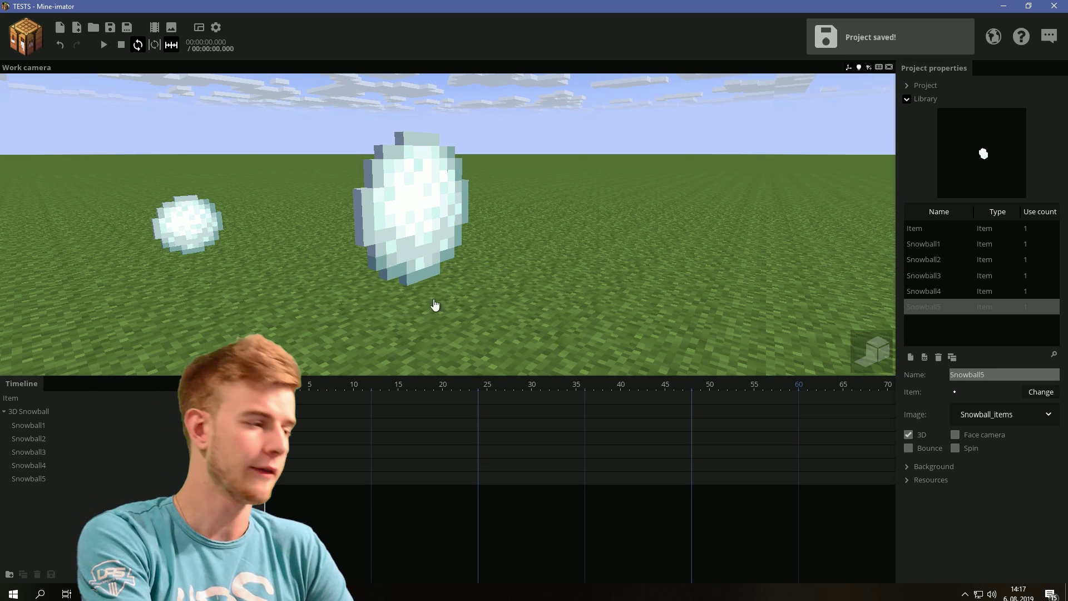
{"action": "left_click", "coordinate": [21, 428]}
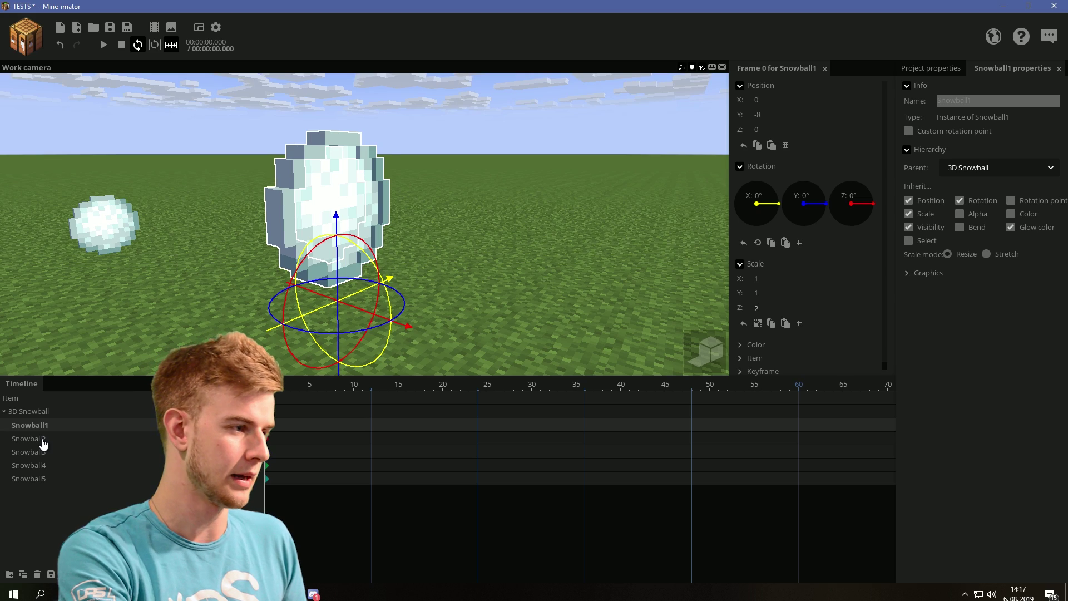
{"action": "left_click", "coordinate": [42, 440]}
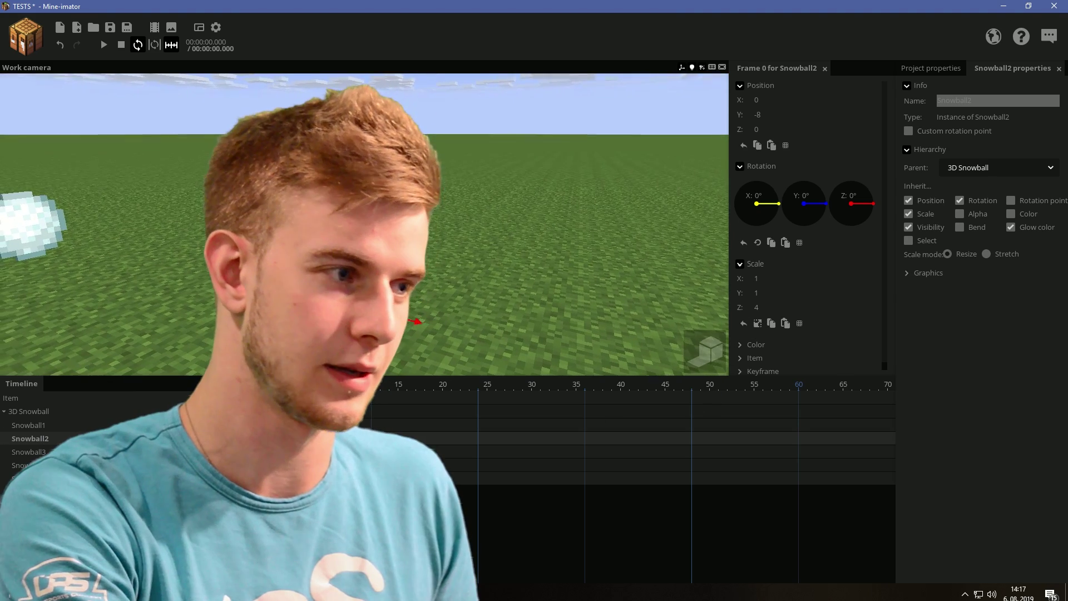
{"action": "left_click_drag", "start_coordinate": [756, 307], "coordinate": [779, 307]}
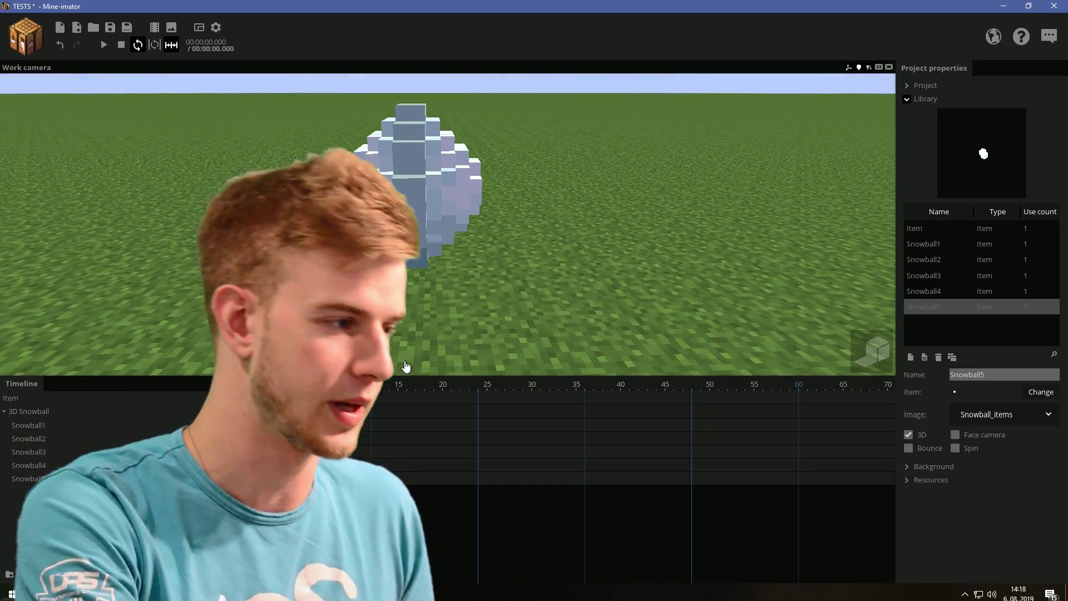
Step: Adjust Snowball5 and Snowball1, orbit the camera onto the rounded snowball, and save
{"action": "left_click", "coordinate": [406, 478]}
{"action": "scroll", "coordinate": [706, 284], "scroll_direction": "up", "scroll_amount": 5}
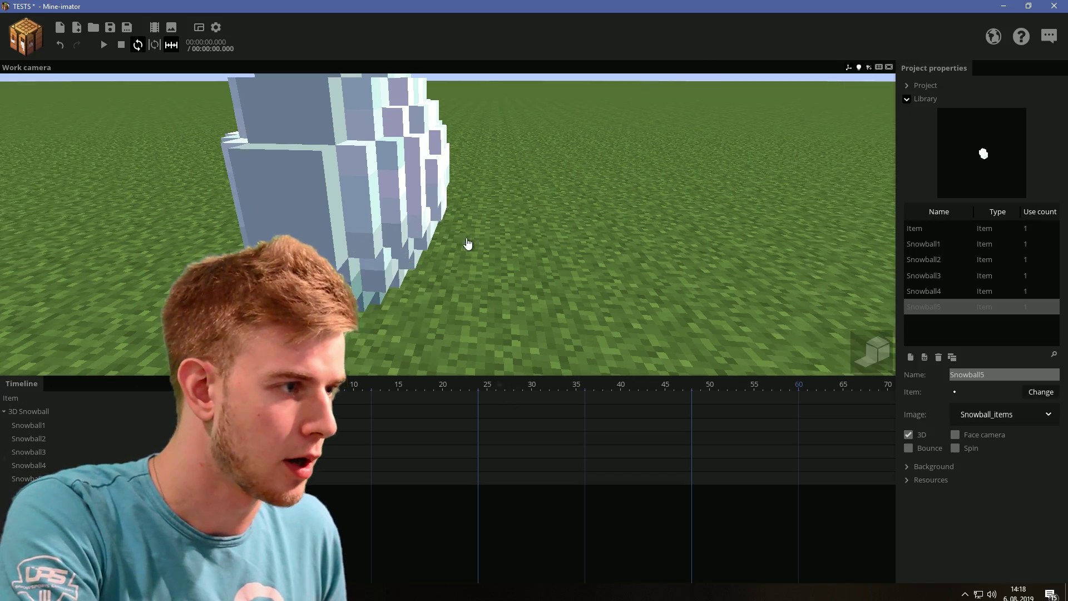
{"action": "right_click_drag", "start_coordinate": [408, 275], "coordinate": [408, 275]}
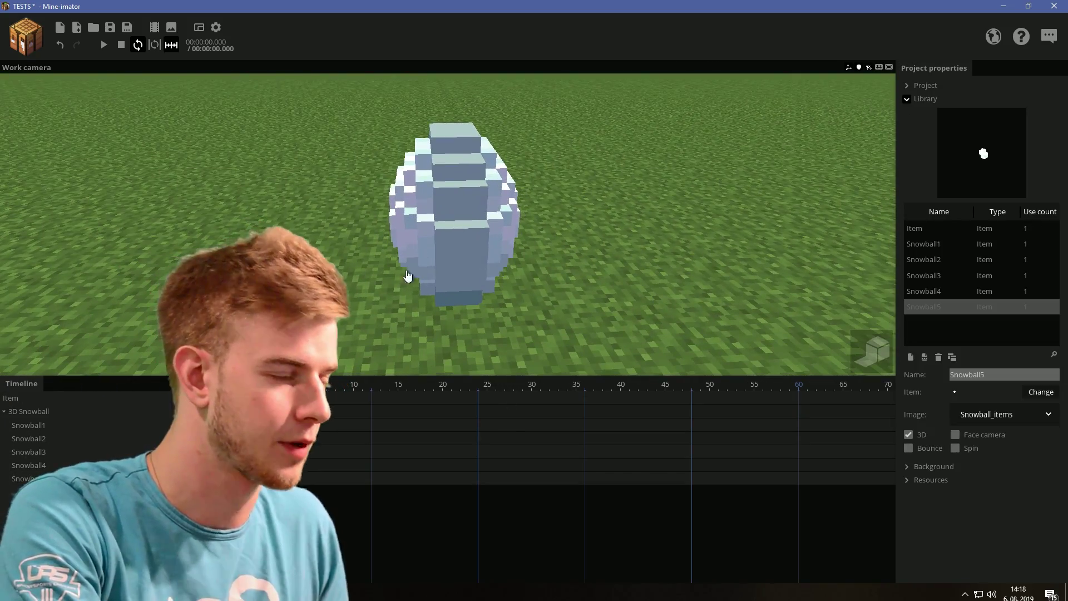
{"action": "left_click", "coordinate": [145, 425]}
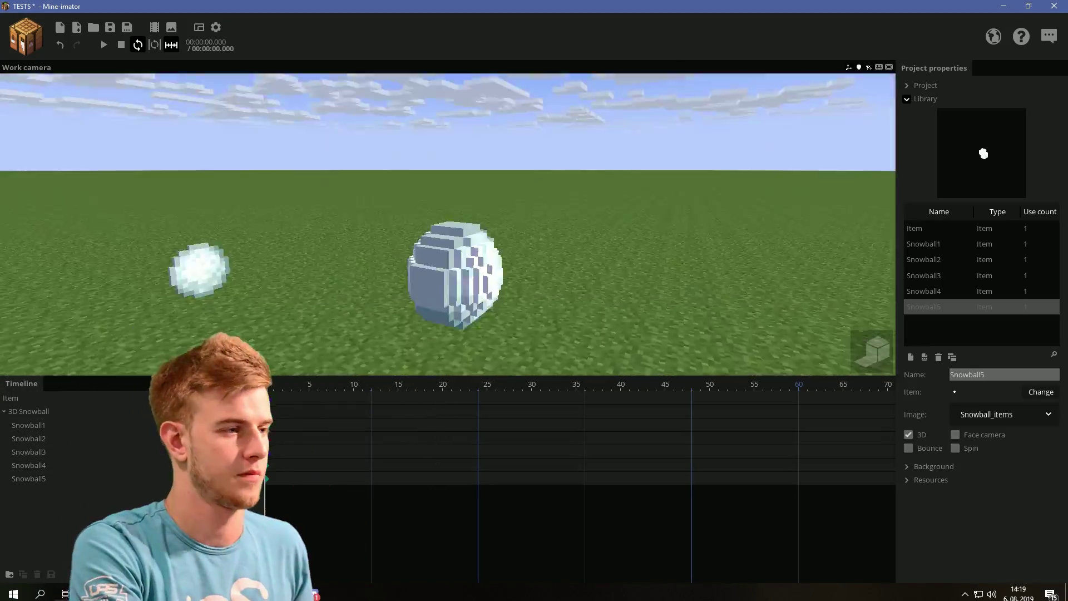
{"action": "right_click_drag", "start_coordinate": [602, 279], "coordinate": [602, 279]}
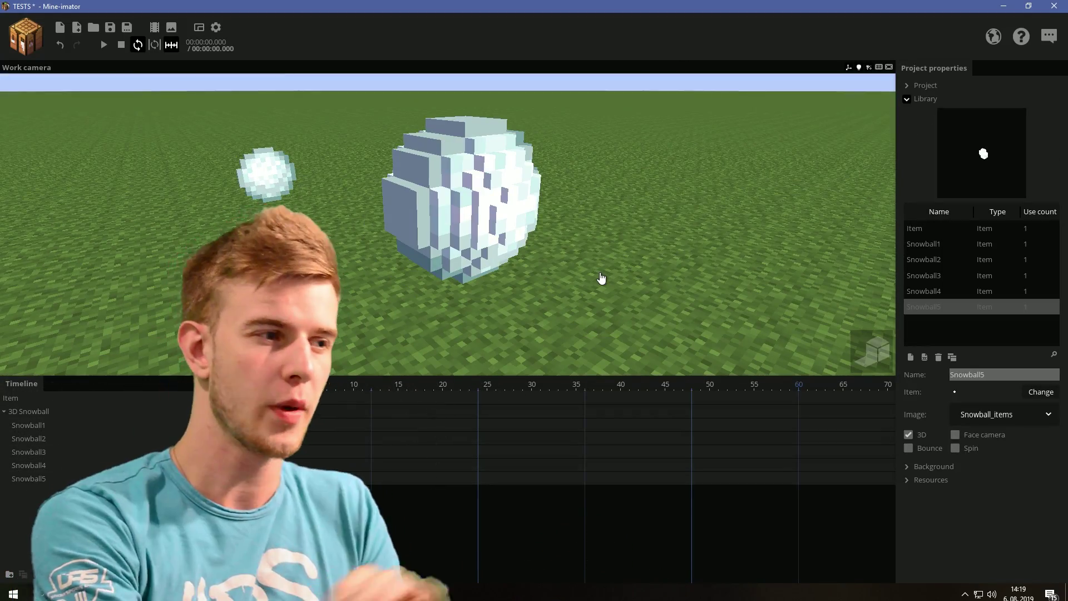
{"action": "right_click_drag", "start_coordinate": [636, 282], "coordinate": [424, 143]}
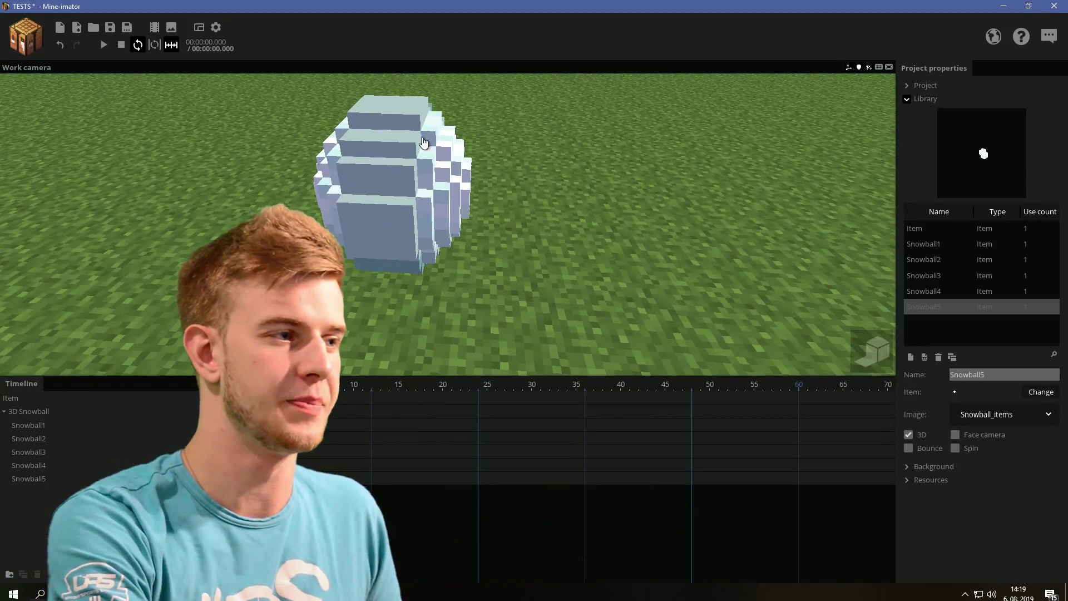
{"action": "key", "text": "ctrl+s"}
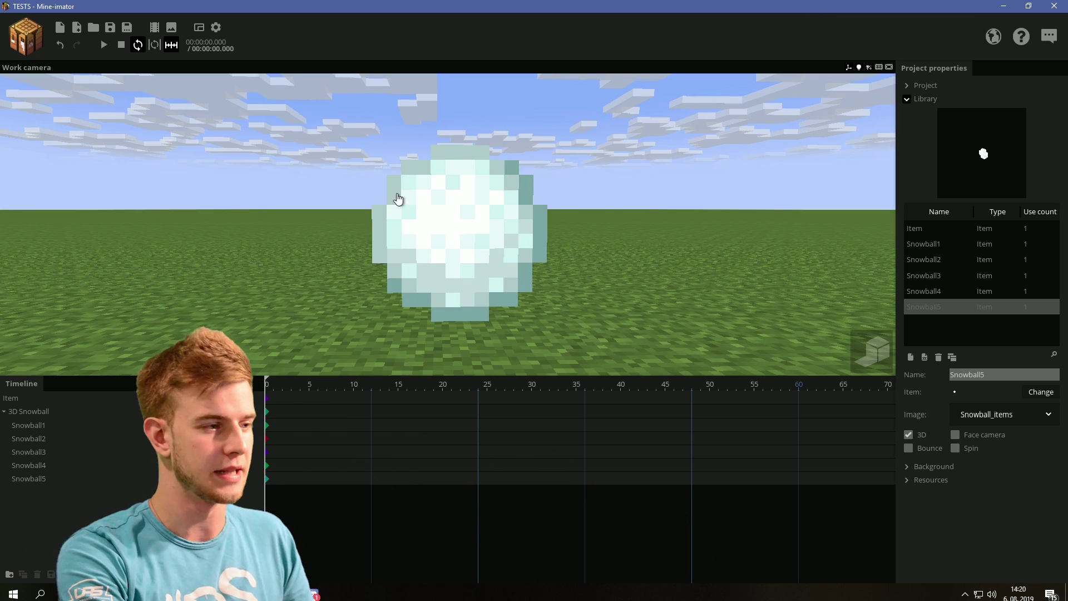
{"action": "key", "text": "ctrl+s"}
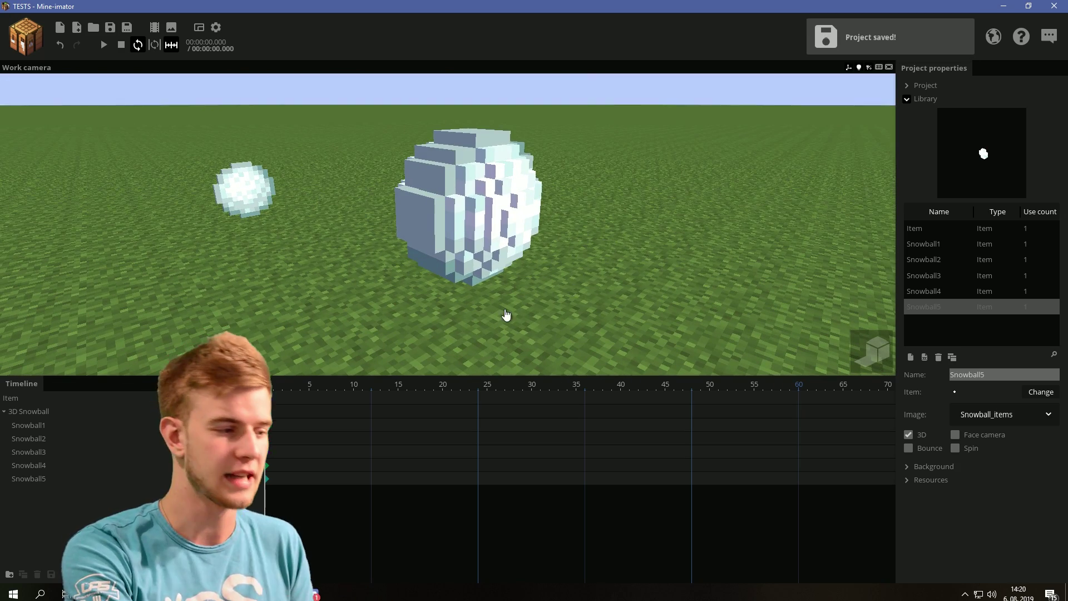
Step: Brighten the largest ring sprite with Brightness/Contrast in paint.net and hide the Background layer
{"action": "key", "text": "alt+Tab"}
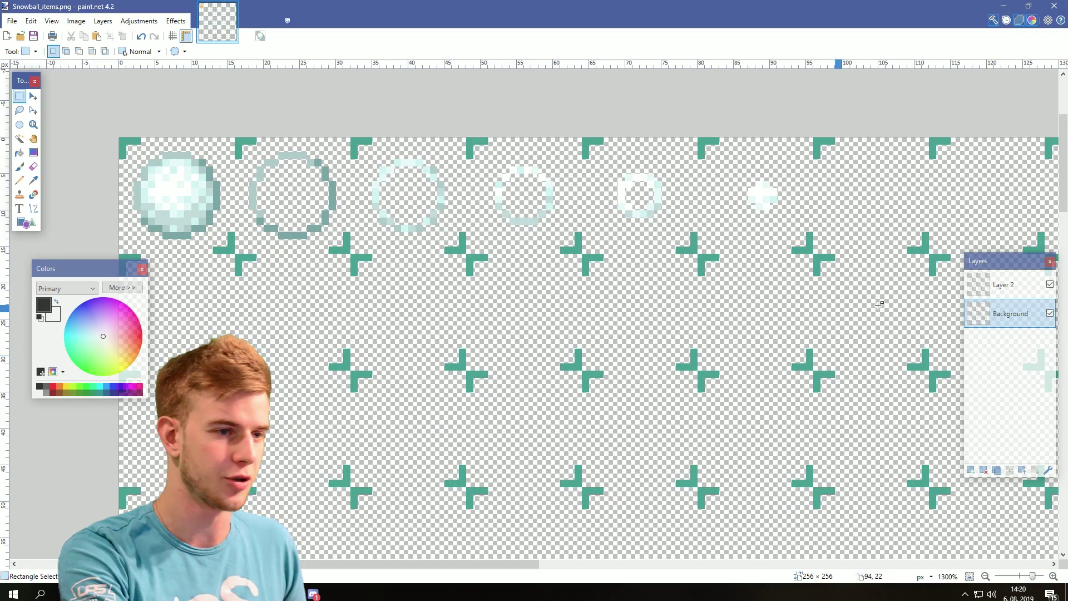
{"action": "left_click_drag", "start_coordinate": [261, 145], "coordinate": [406, 282]}
{"action": "scroll", "coordinate": [321, 182], "scroll_direction": "up", "scroll_amount": 2, "text": "ctrl"}
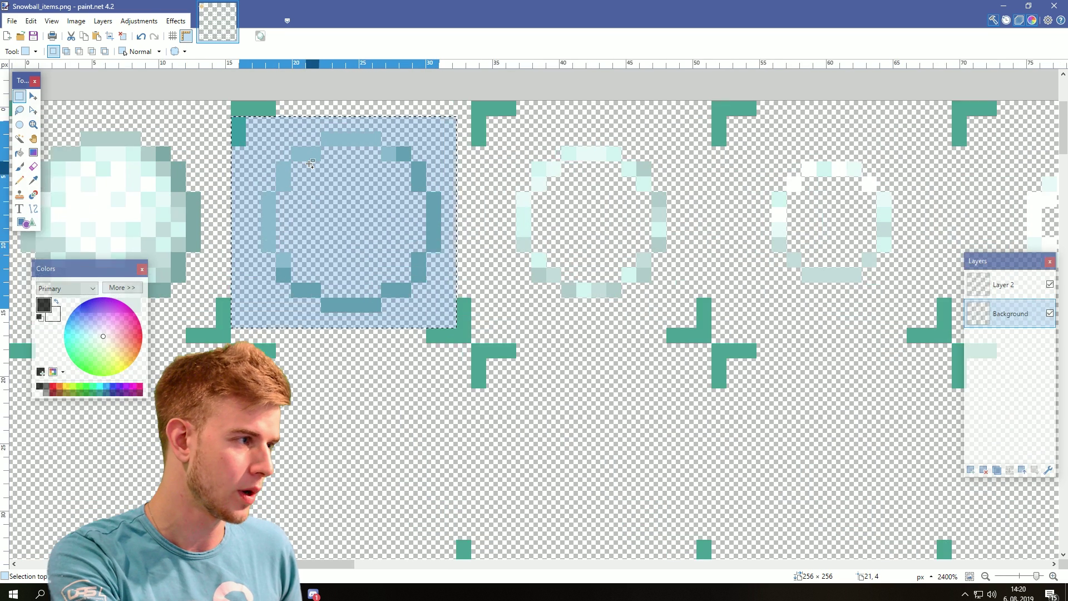
{"action": "left_click", "coordinate": [139, 21]}
{"action": "left_click", "coordinate": [163, 64]}
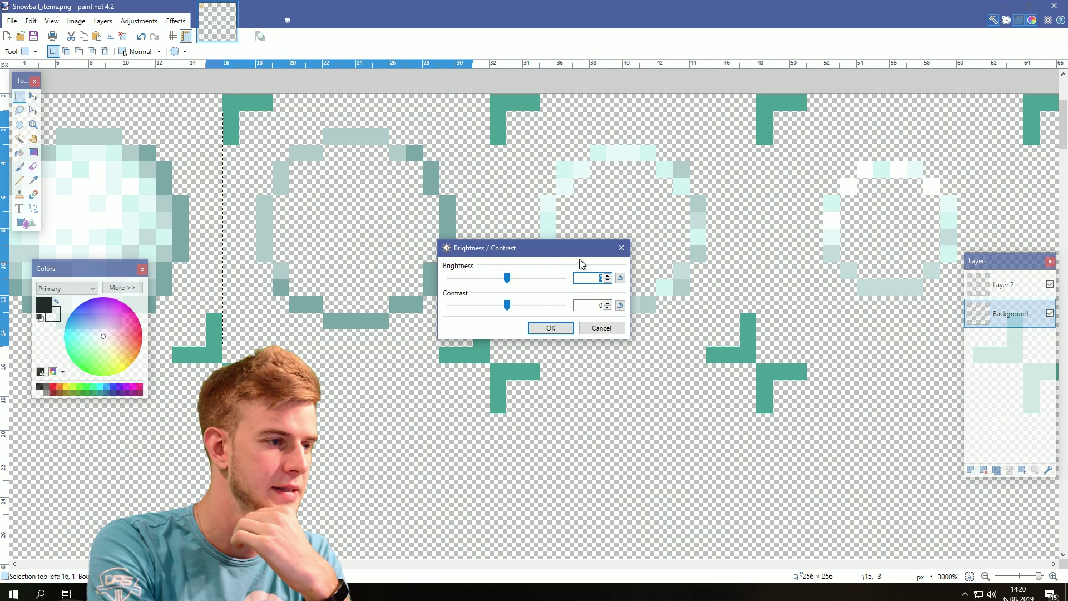
{"action": "left_click", "coordinate": [545, 326]}
{"action": "left_click", "coordinate": [973, 297]}
{"action": "key", "text": "ctrl+d"}
{"action": "scroll", "coordinate": [972, 297], "scroll_direction": "down", "scroll_amount": 2, "text": "ctrl"}
{"action": "left_click", "coordinate": [1049, 314]}
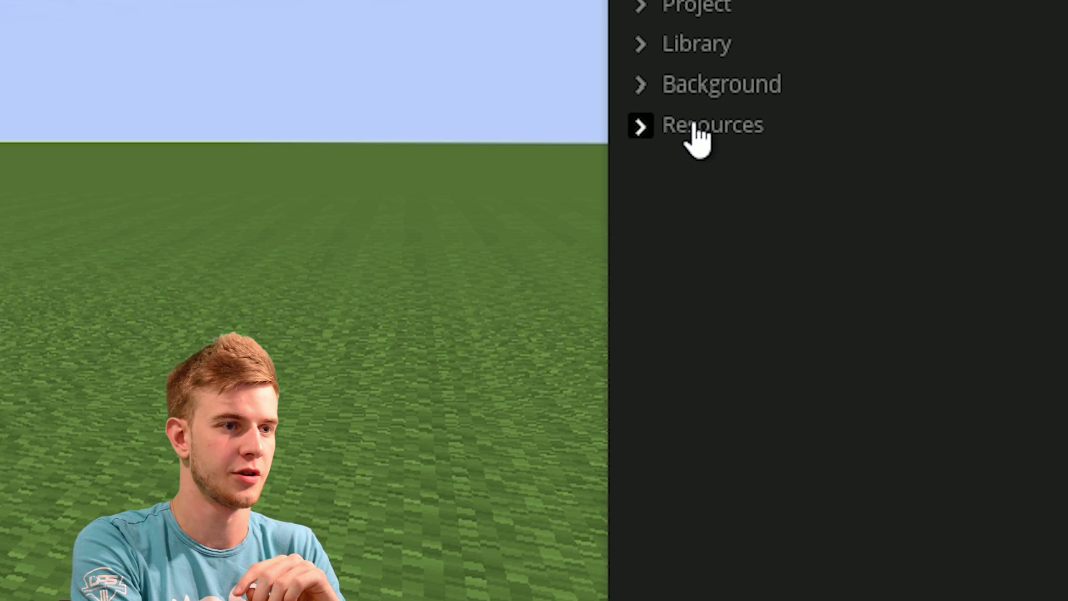
Step: Replace the Snowball_items resource in Mine-imator with the edited Snowball_items.png
{"action": "left_click", "coordinate": [692, 124]}
{"action": "left_click", "coordinate": [808, 568]}
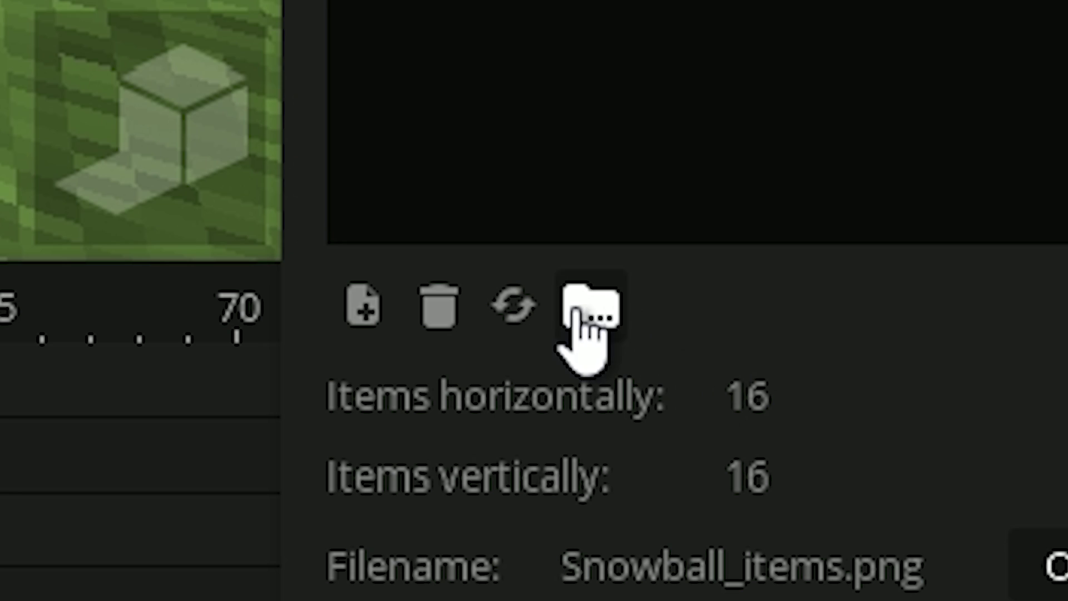
{"action": "left_click", "coordinate": [590, 306]}
{"action": "double_click", "coordinate": [365, 295]}
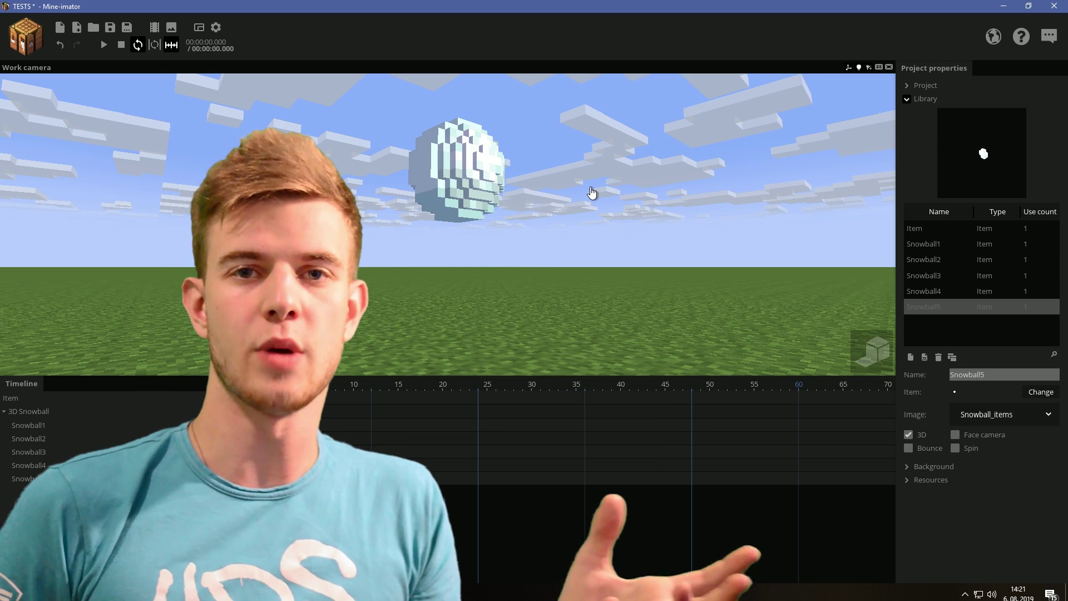